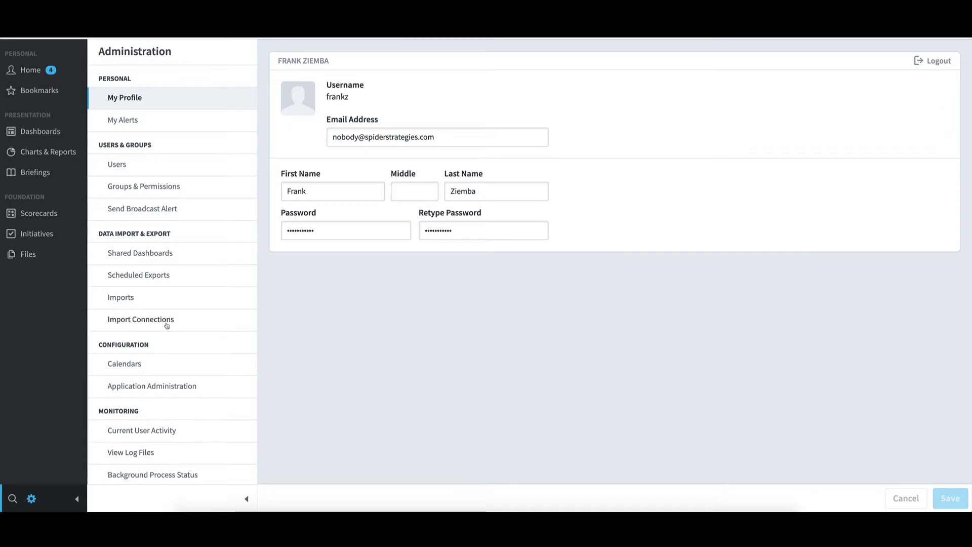
- Open the calendar configuration in Administration
left_click(174, 365)
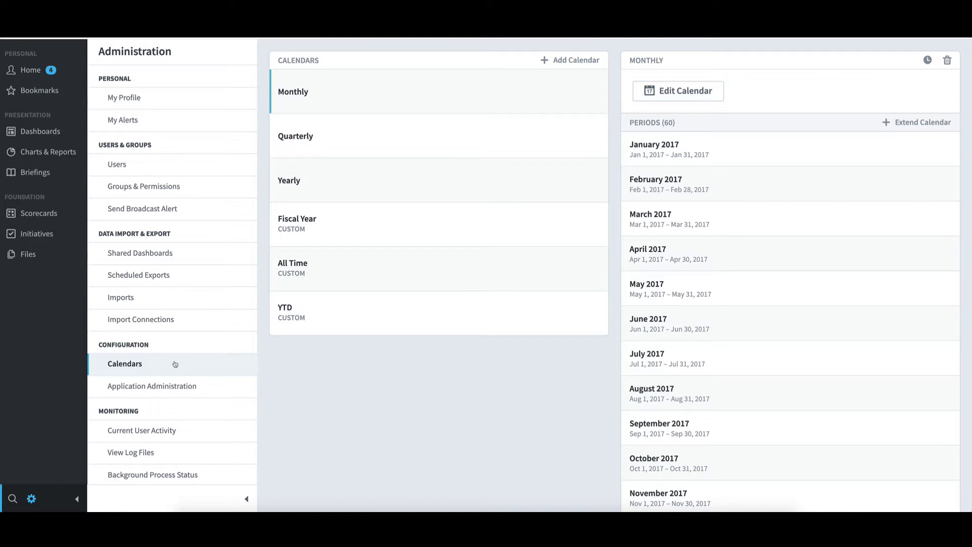
left_click(592, 64)
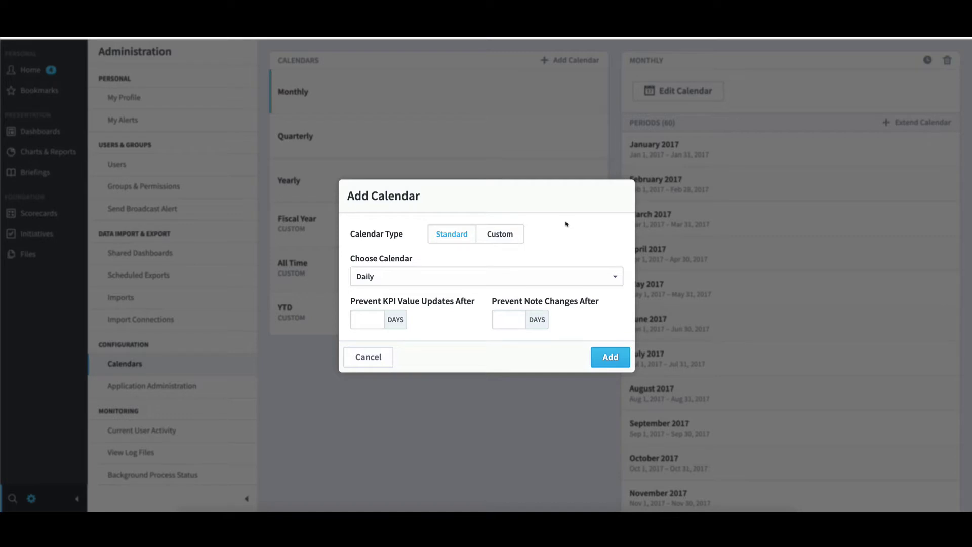
left_click(497, 277)
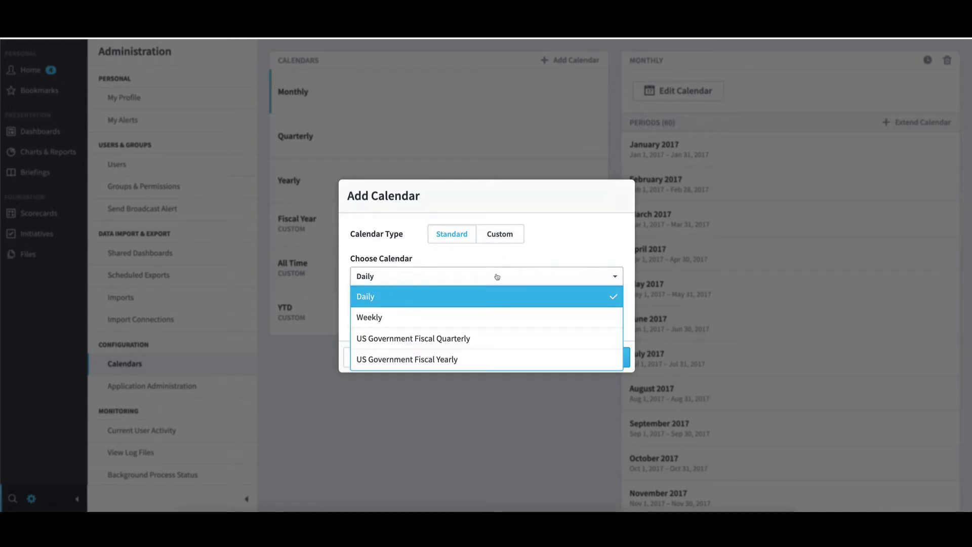
left_click(496, 316)
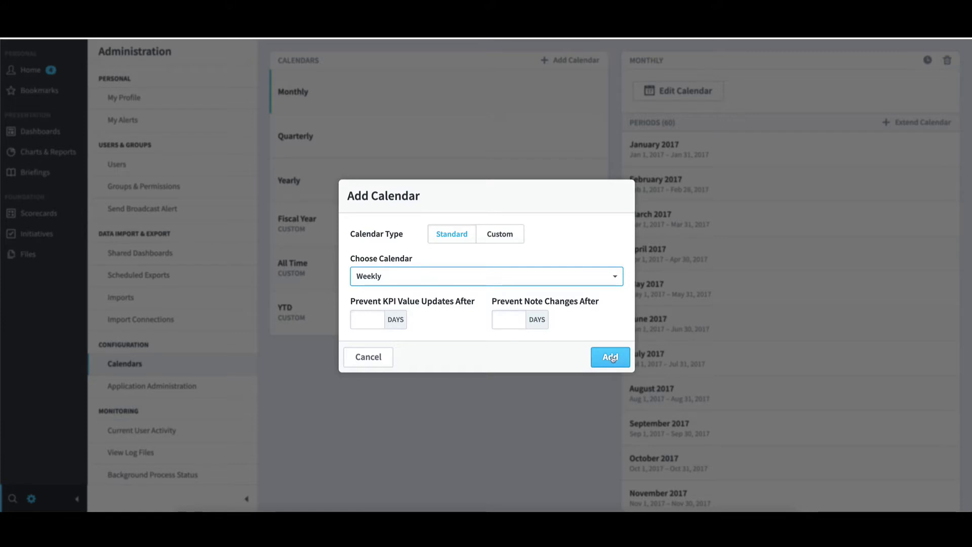
left_click(516, 239)
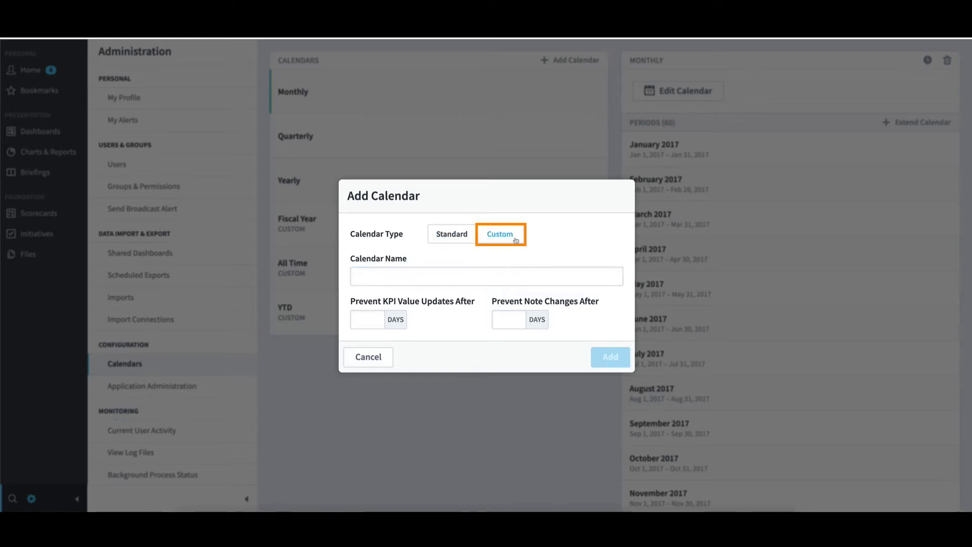
left_click(473, 275)
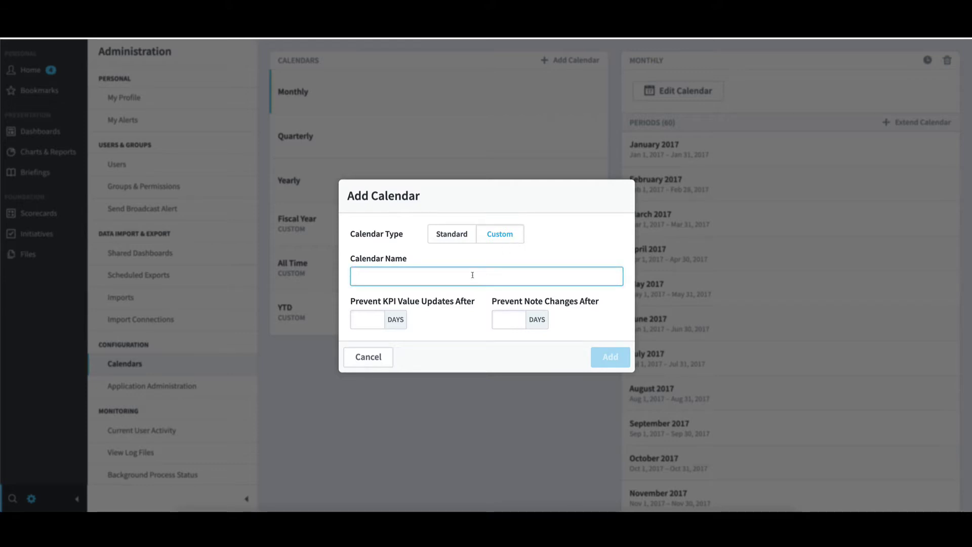
type("Training")
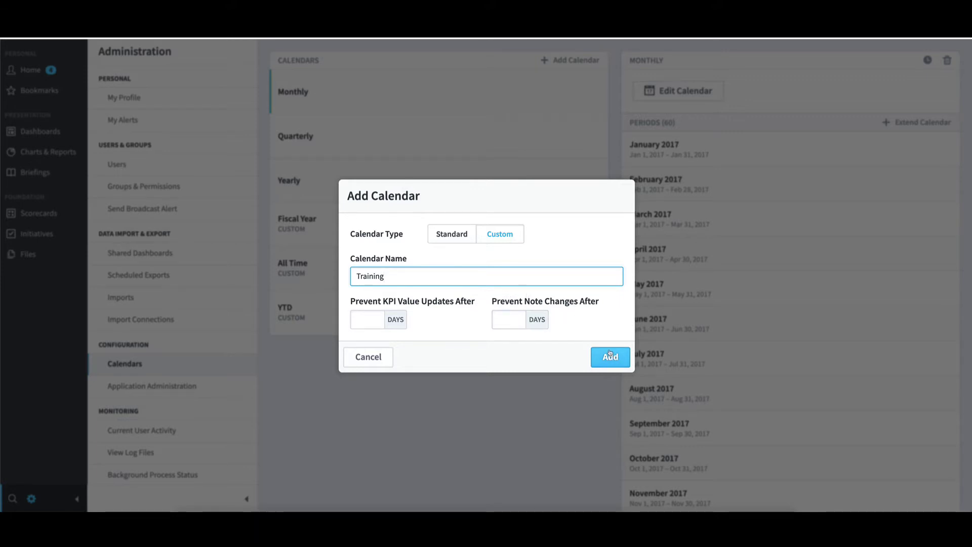
left_click(386, 361)
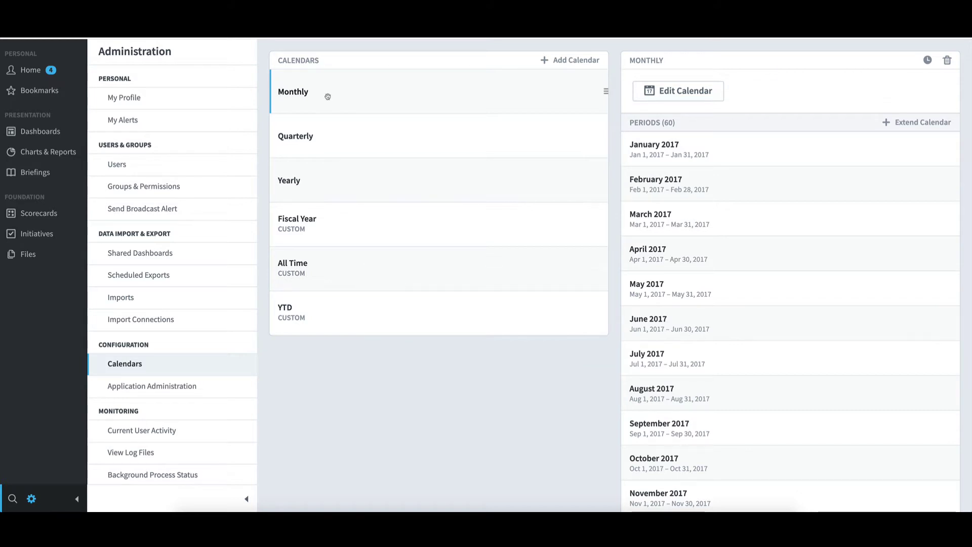
left_click(717, 97)
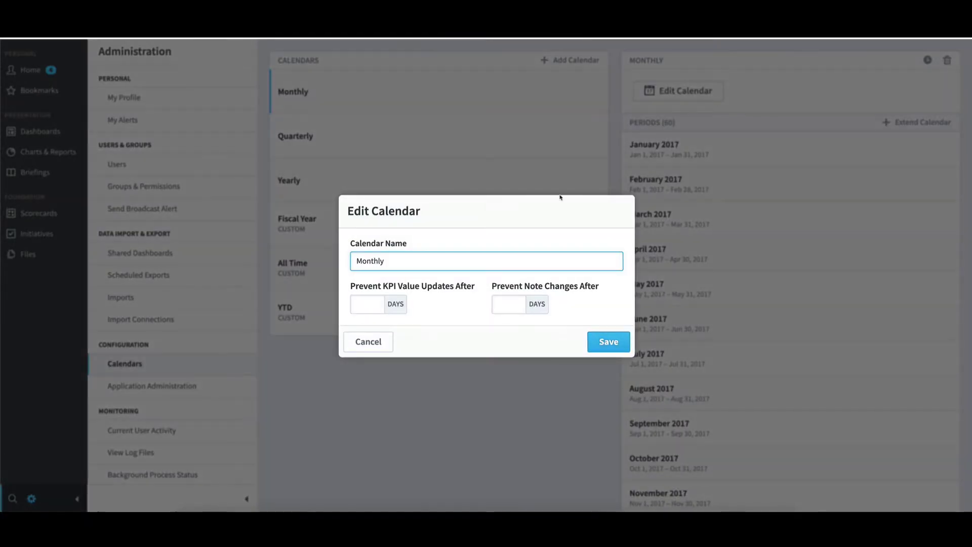
left_click(374, 305)
type("15")
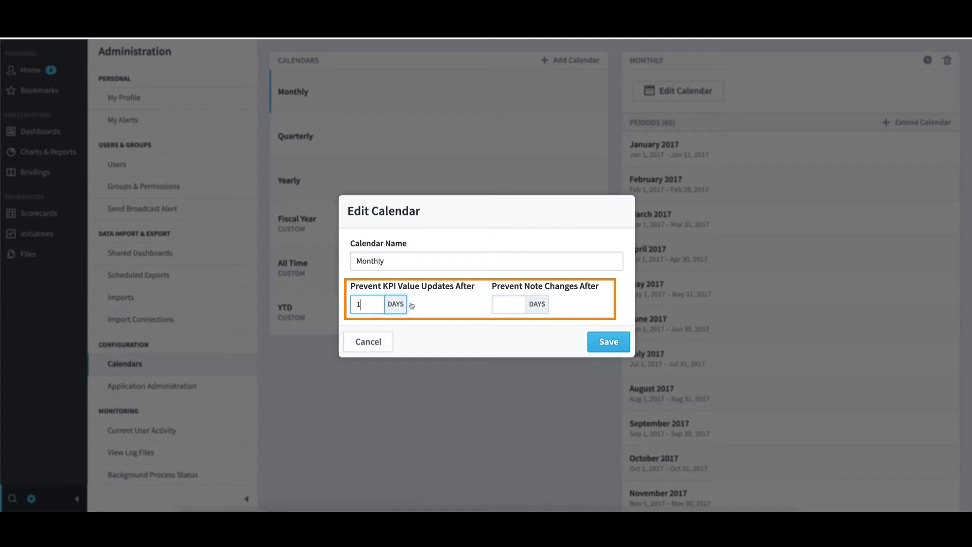
left_click(515, 305)
type("15")
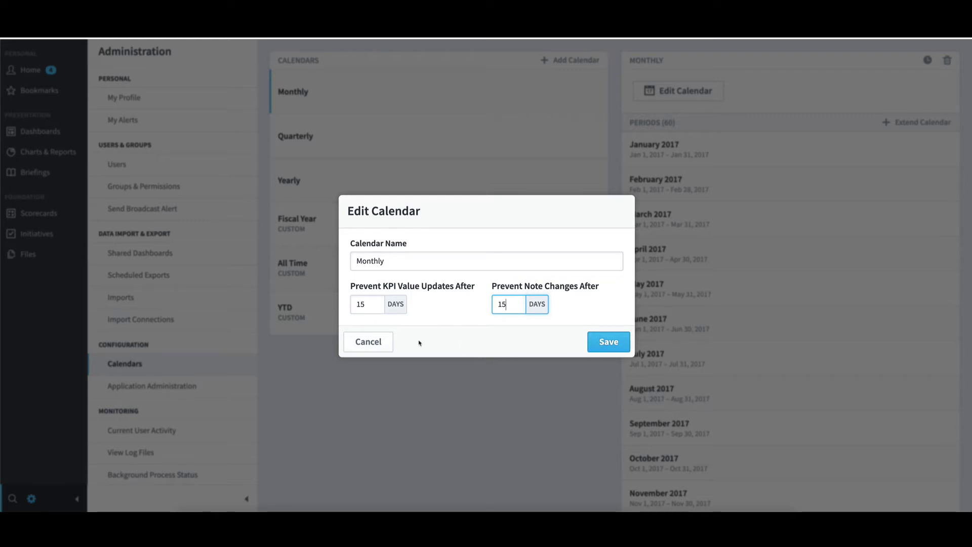
left_click(385, 347)
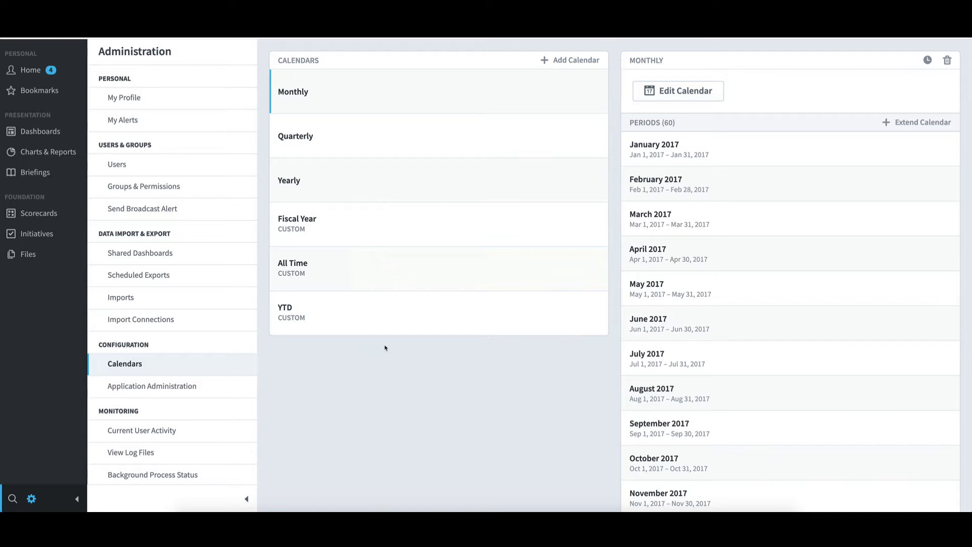
- Review the Yearly calendar's periods and show the Product Revenue scorecard results for the Yearly period 2020
left_click(387, 186)
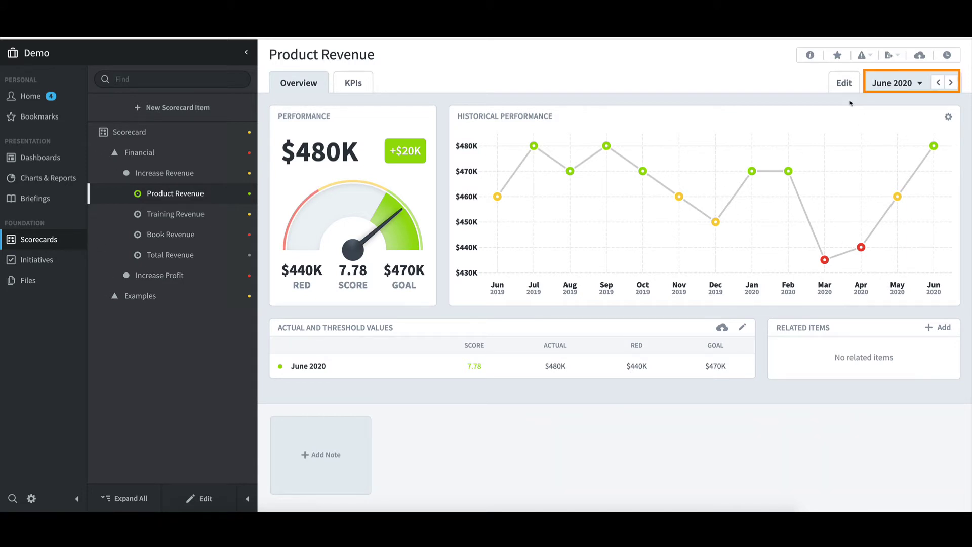
left_click(921, 86)
left_click(877, 111)
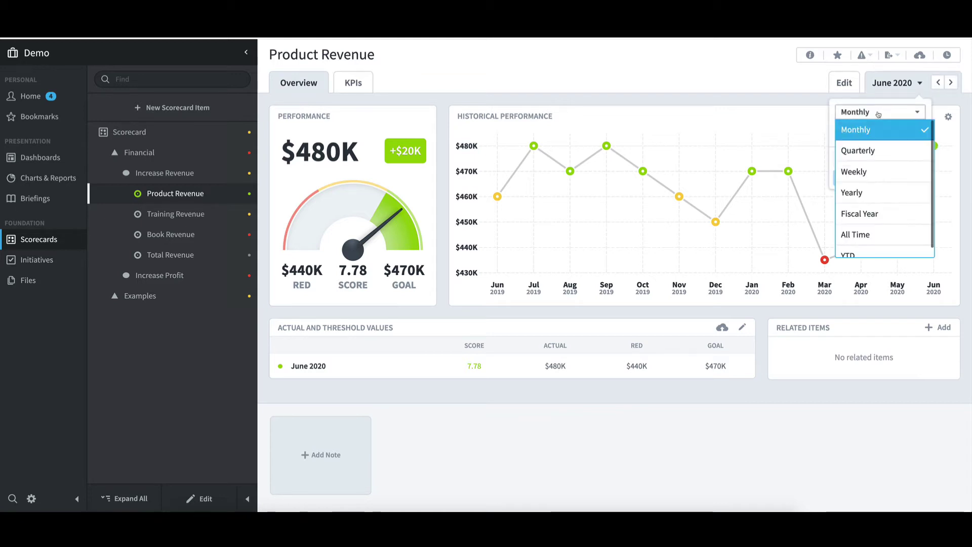
left_click(869, 191)
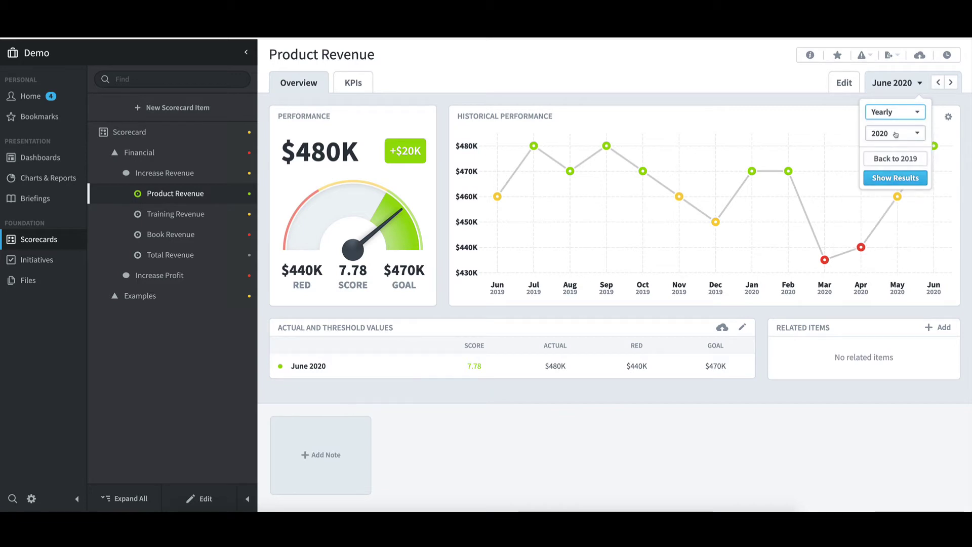
left_click(905, 180)
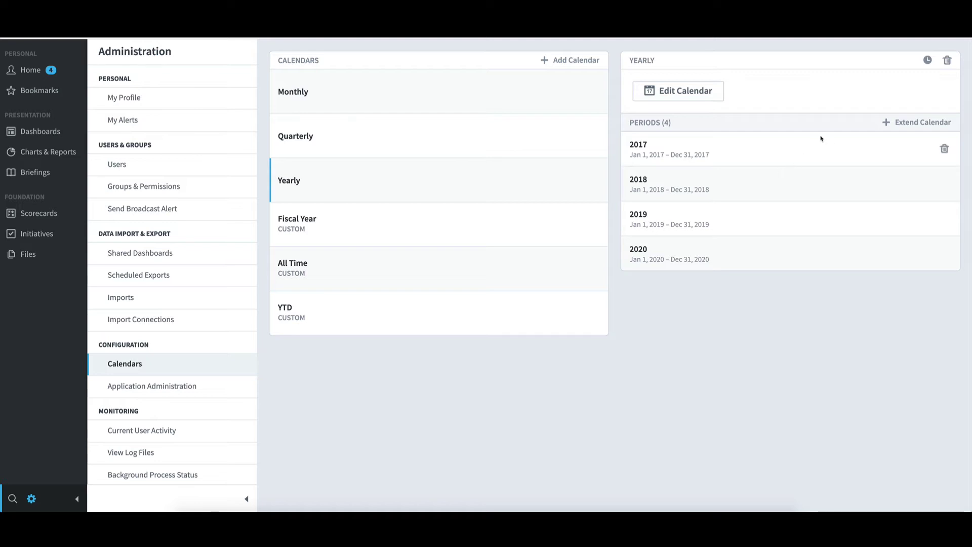
- Extend the Yearly calendar to December 31, 2021
left_click(927, 123)
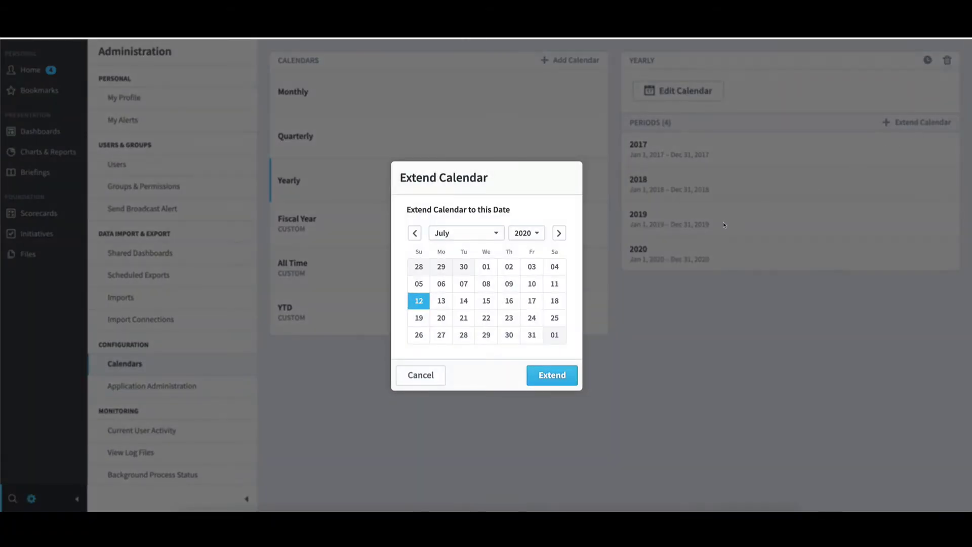
left_click(499, 234)
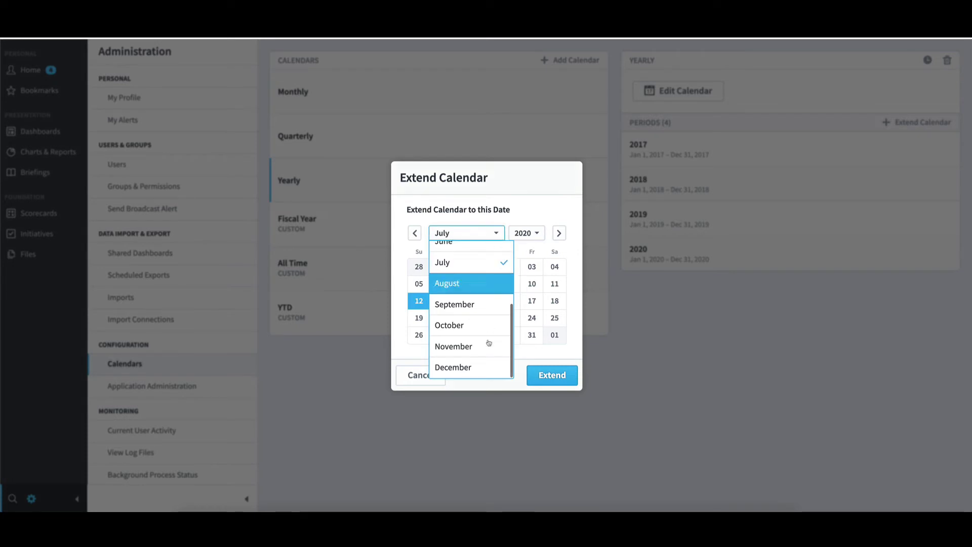
left_click(482, 367)
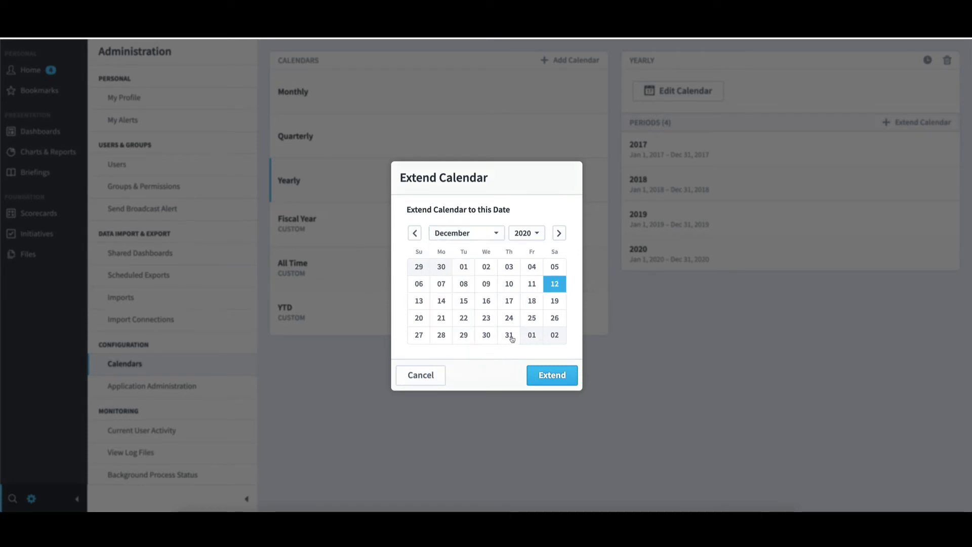
left_click(509, 335)
left_click(535, 234)
left_click(534, 274)
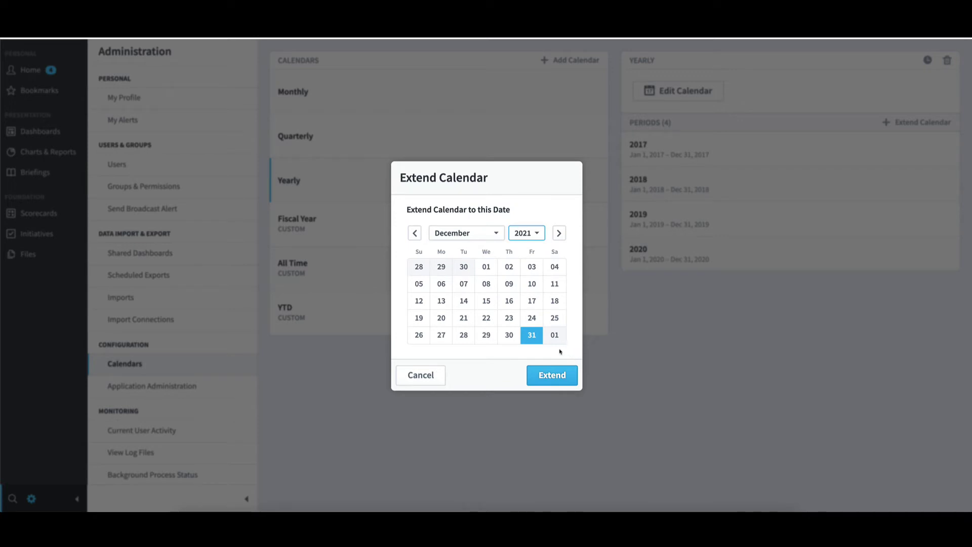
left_click(571, 381)
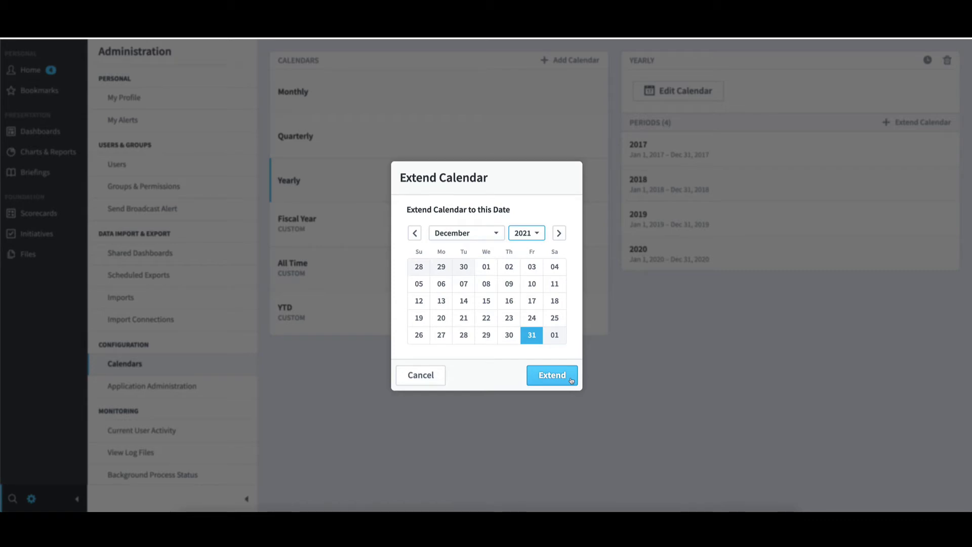
left_click(571, 380)
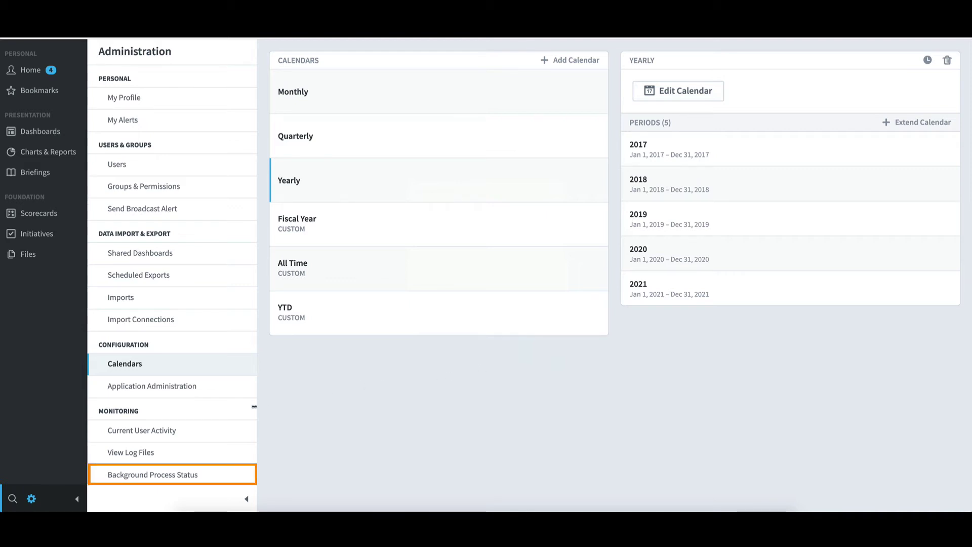
- Check the background process status and return to the calendar configuration
left_click(200, 472)
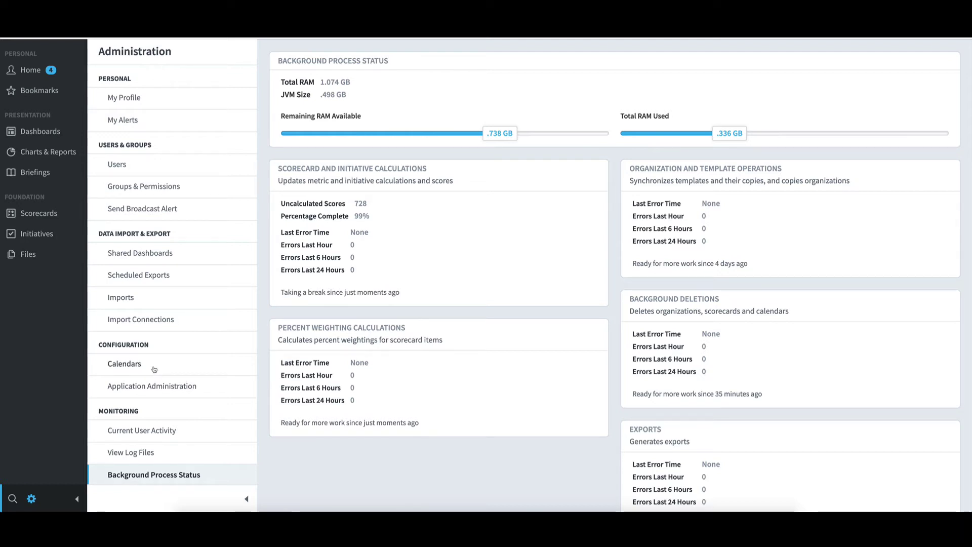
left_click(127, 363)
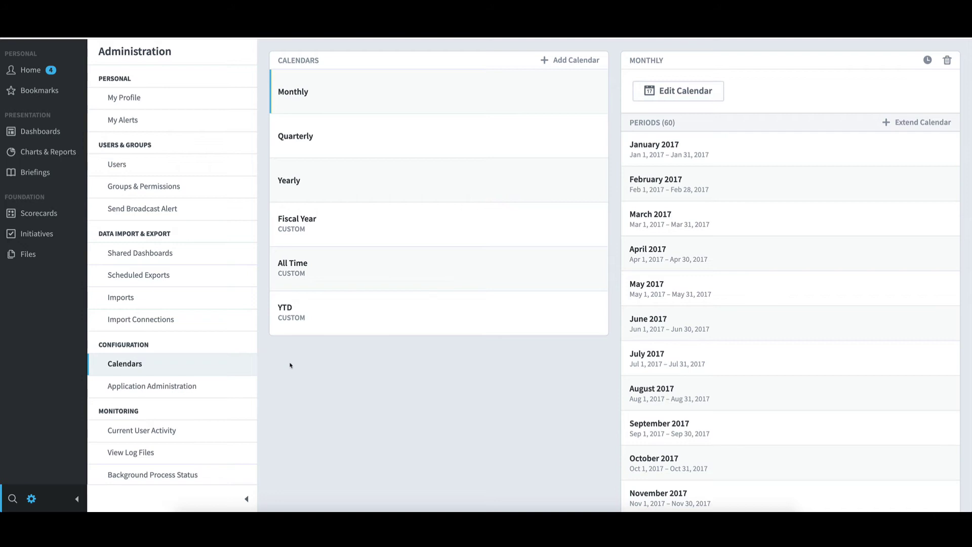
- Add a period titled FY 2020-21 to the custom Fiscal Year calendar, running from 7/1/2020 to 6/30/2021
left_click(389, 229)
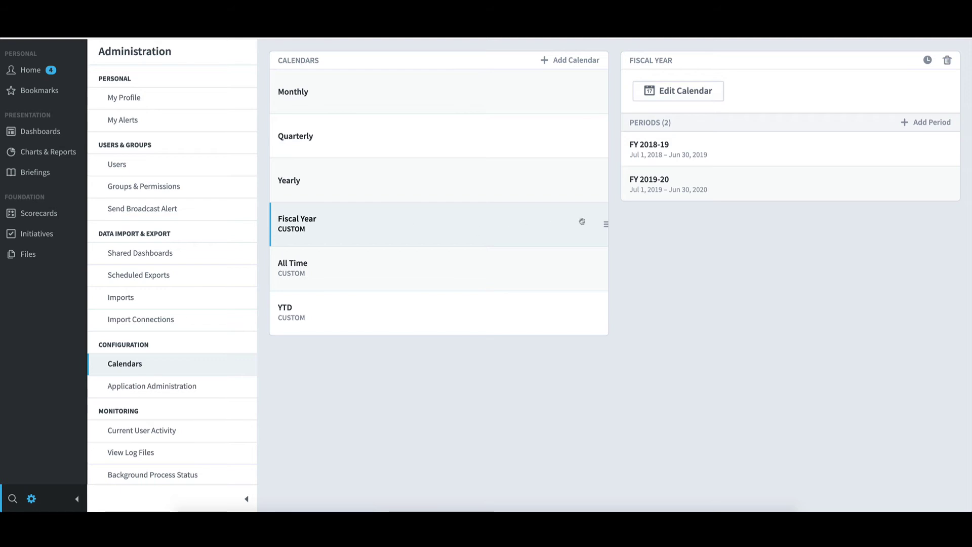
left_click(928, 124)
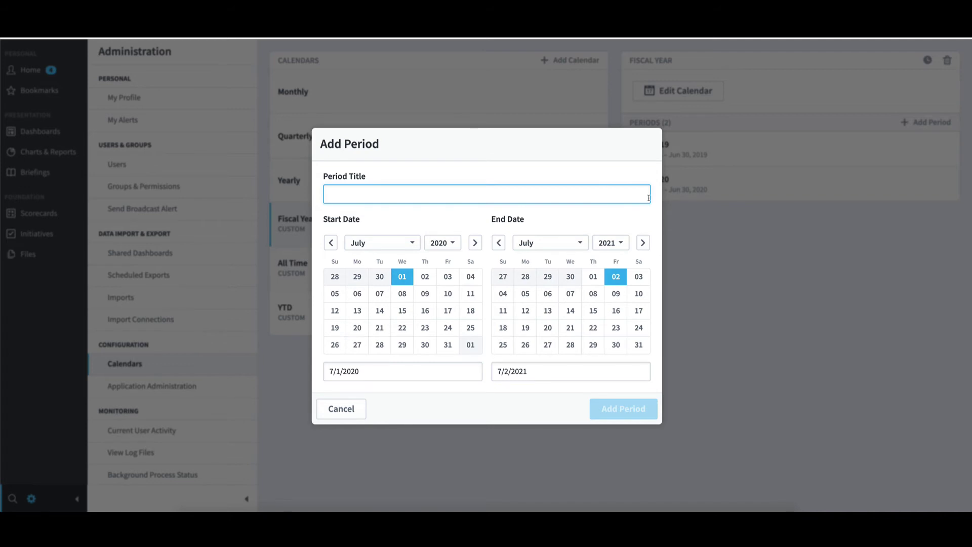
type("FY")
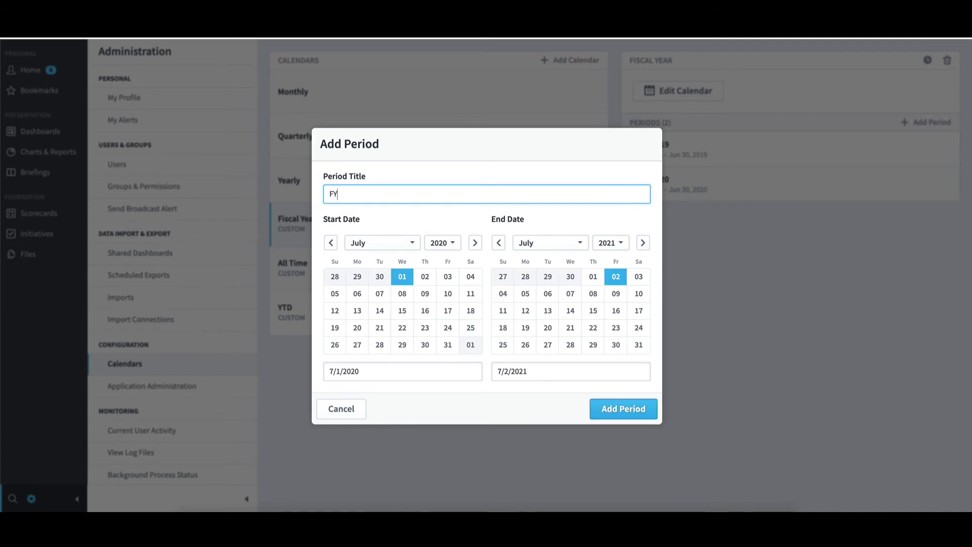
type(" 2020-21")
left_click(570, 277)
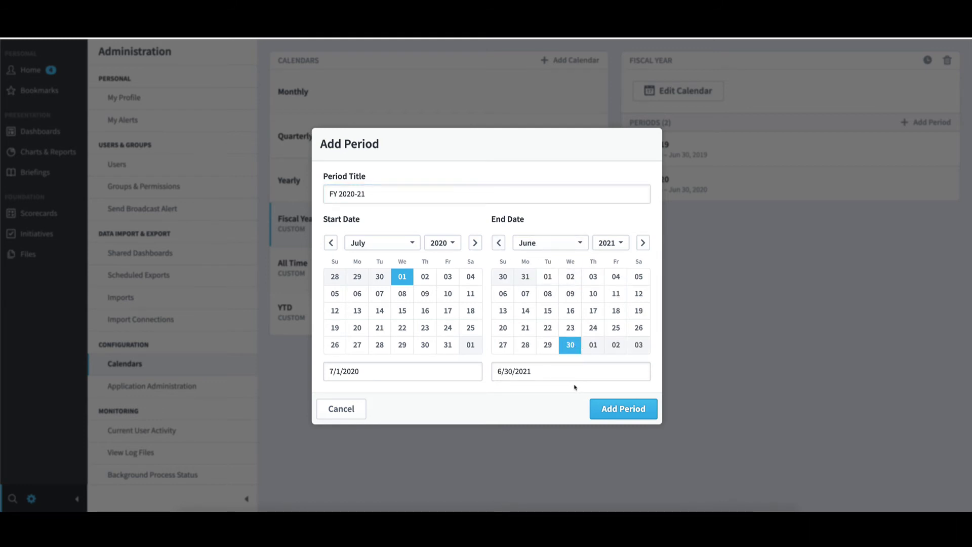
left_click(653, 414)
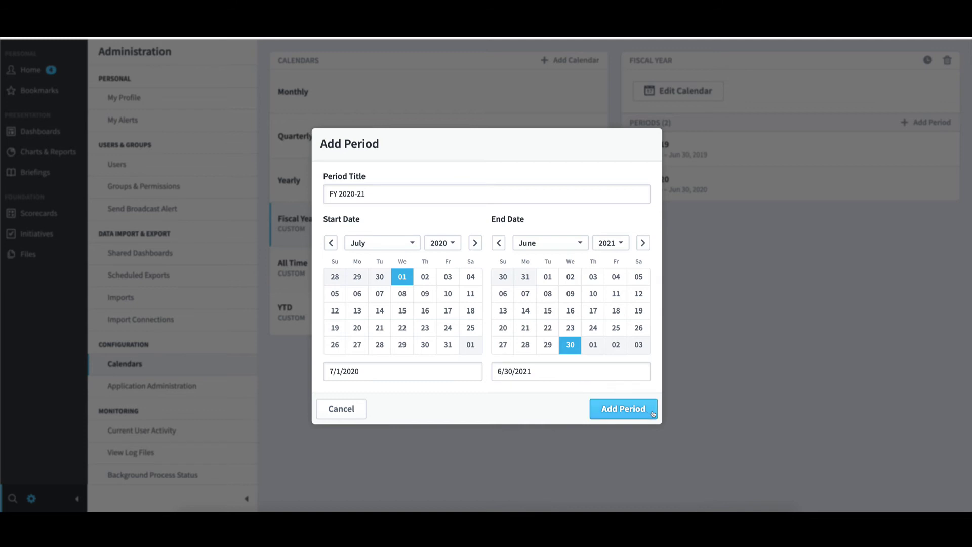
left_click(652, 414)
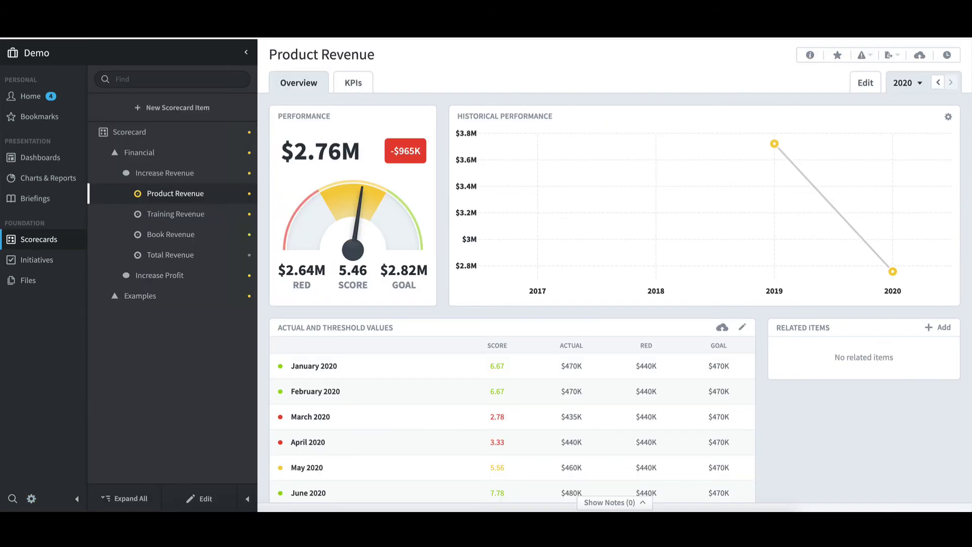
- Reload the Product Revenue scorecard and move its yearly view forward to 2021
key("super+r")
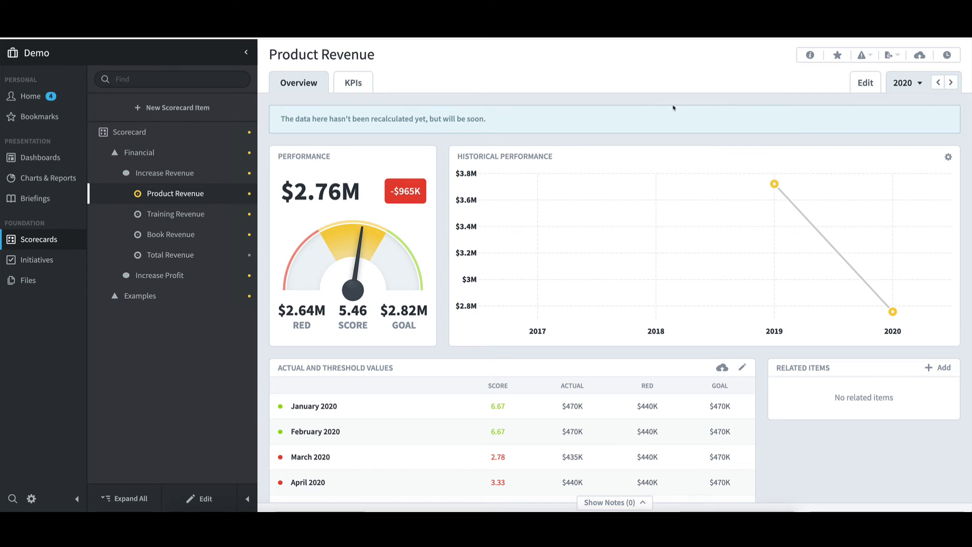
left_click(951, 83)
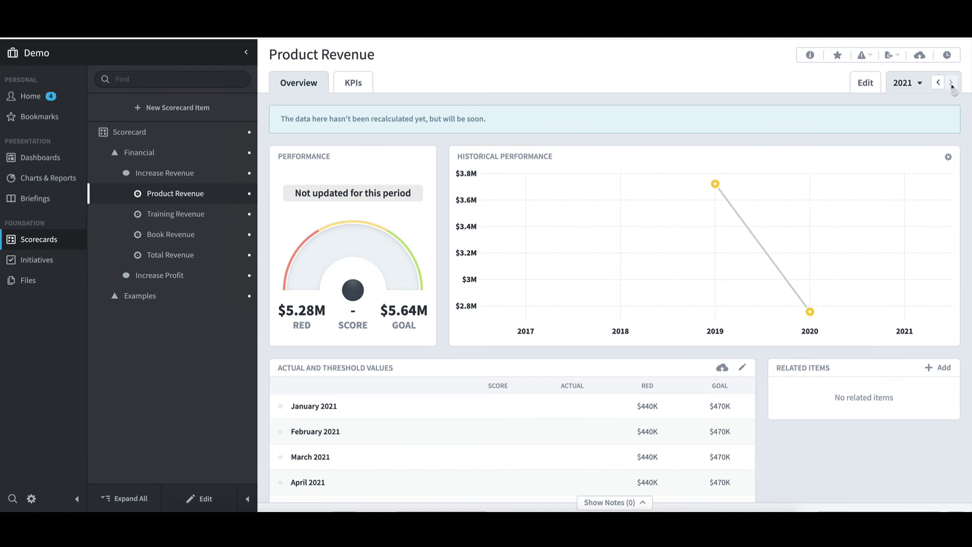
- Choose the Fiscal Year calendar for the Product Revenue scorecard's period selection and list its available periods
left_click(920, 85)
left_click(904, 112)
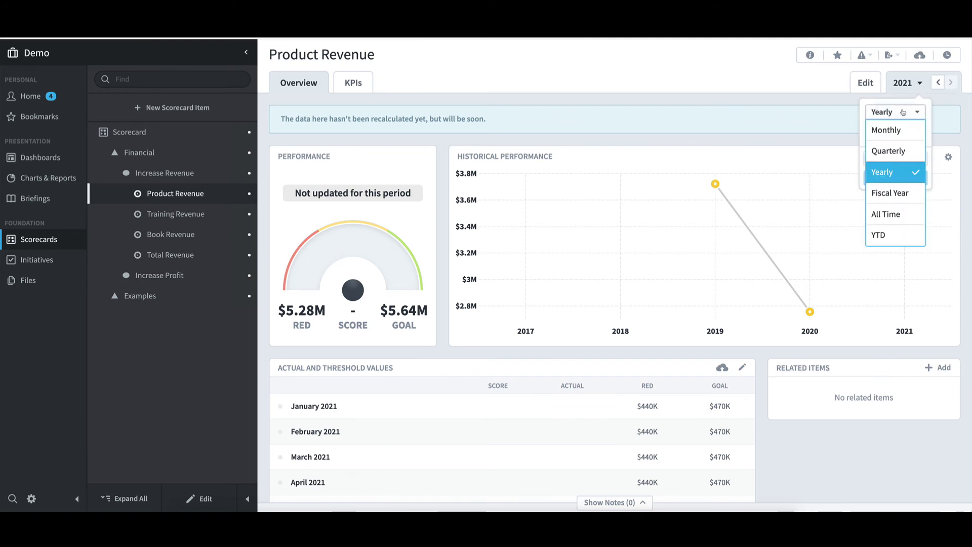
left_click(900, 194)
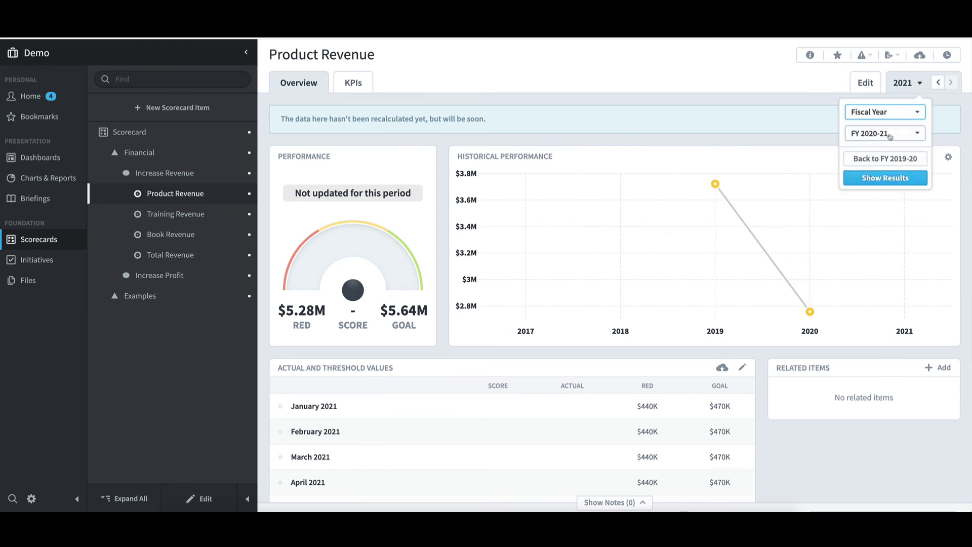
left_click(891, 135)
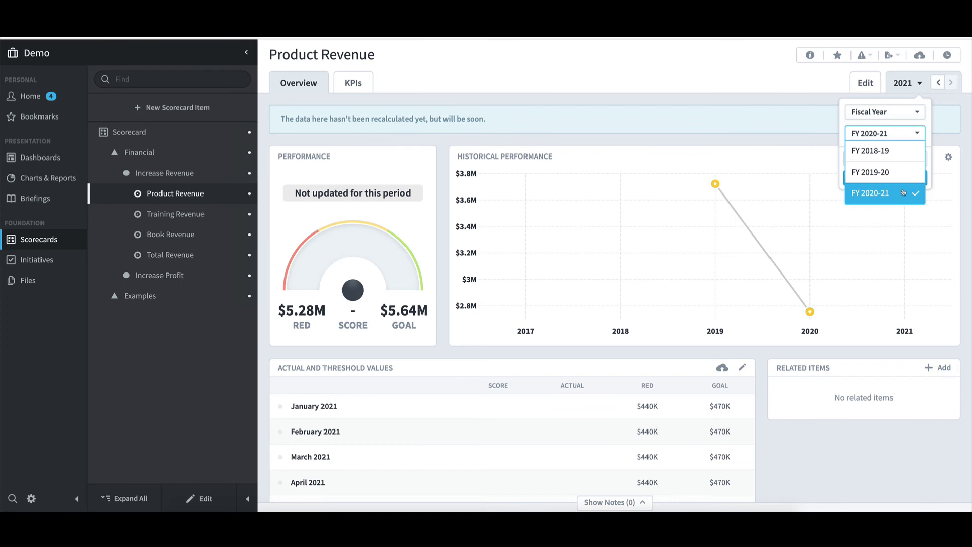
- Return to the calendar configuration and review the start and end dates of the YTD calendar's Thru March 2018 period without changing them
left_click(784, 87)
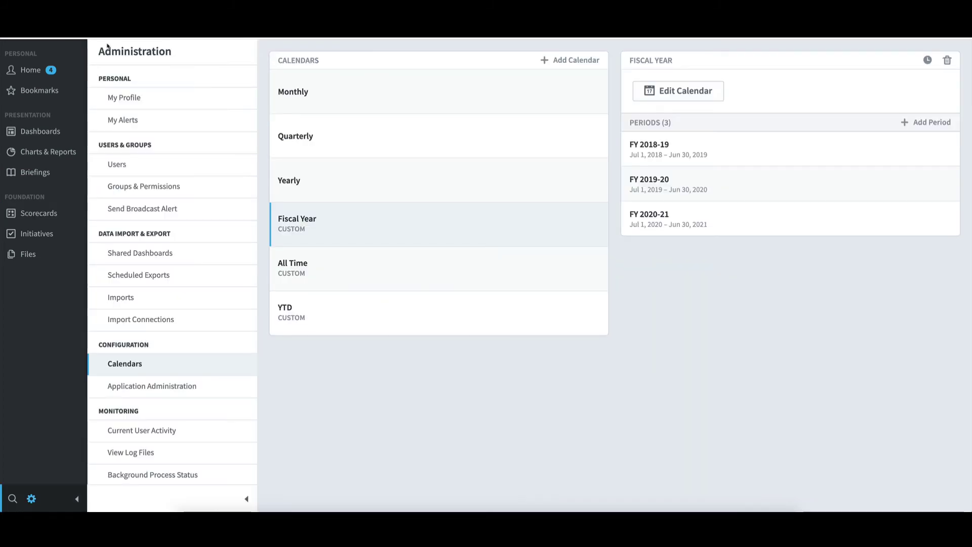
mouse_move(299, 298)
left_click(325, 313)
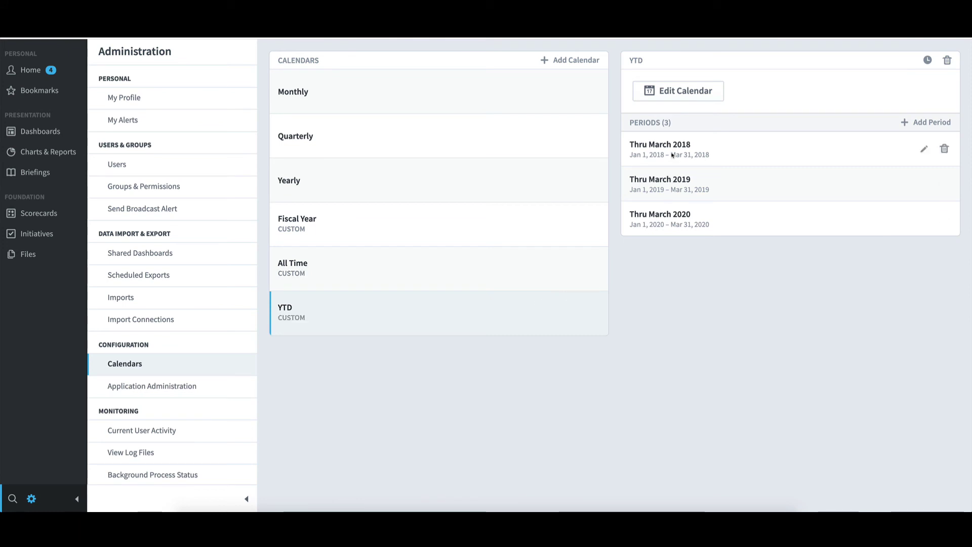
left_click(924, 149)
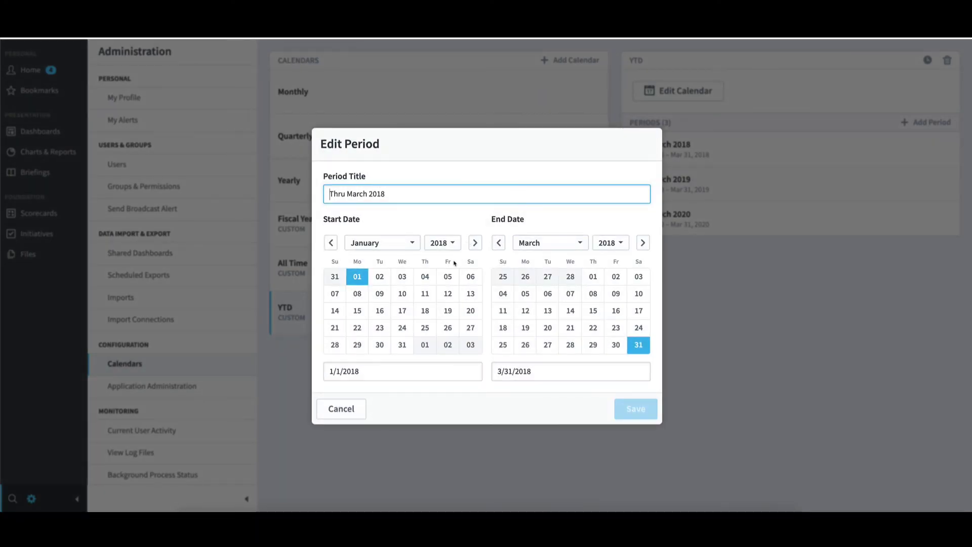
left_click(356, 410)
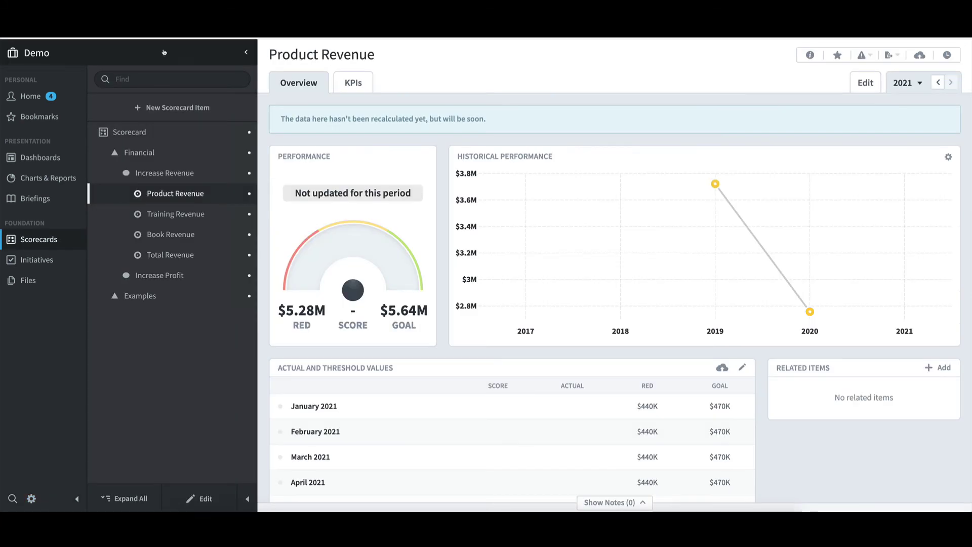
- Open the YTD dashboard for editing and review the calendar and date-range settings of its Product Revenue chart
left_click(56, 159)
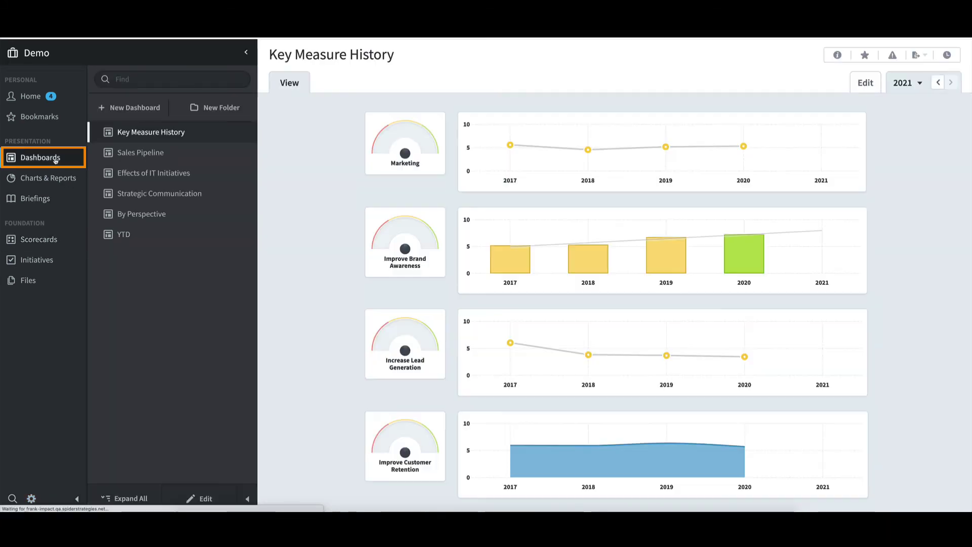
left_click(124, 235)
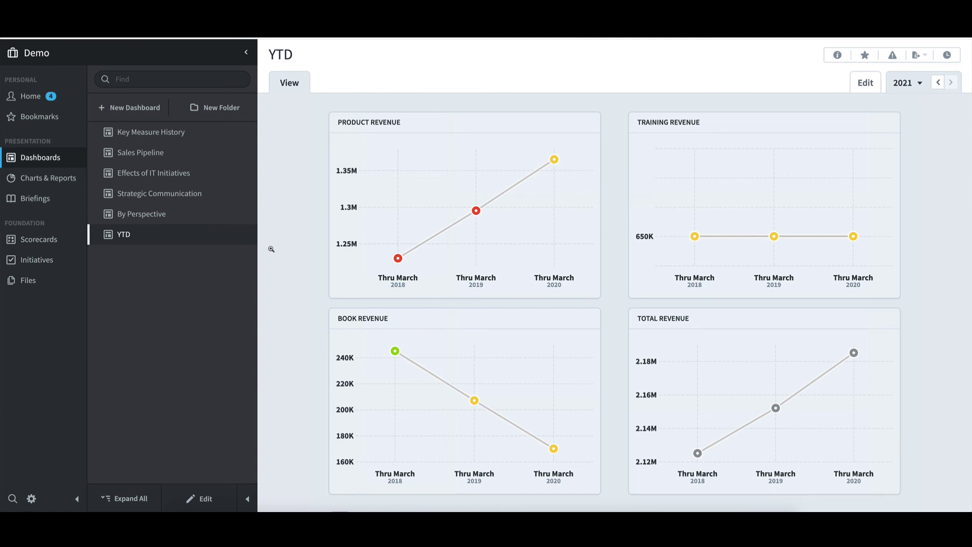
left_click(215, 503)
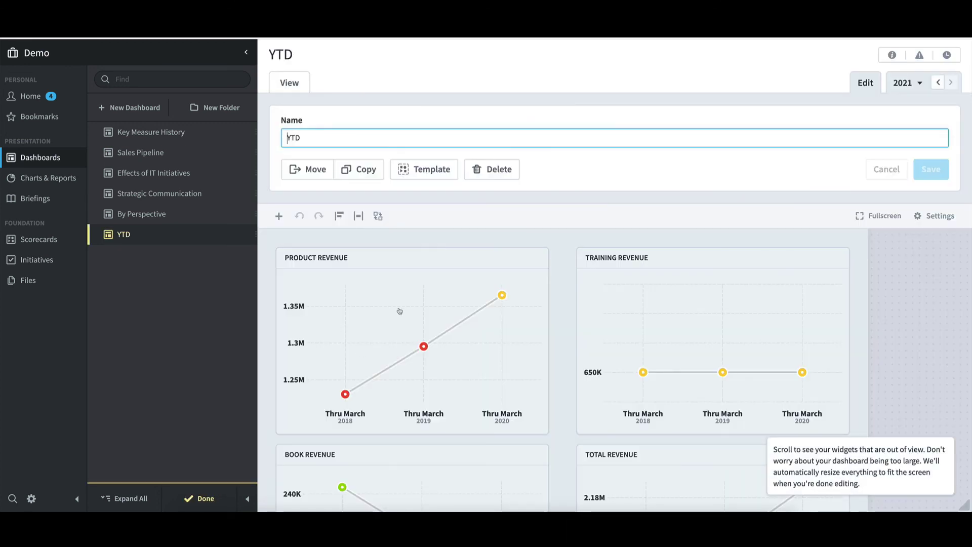
left_click(440, 287)
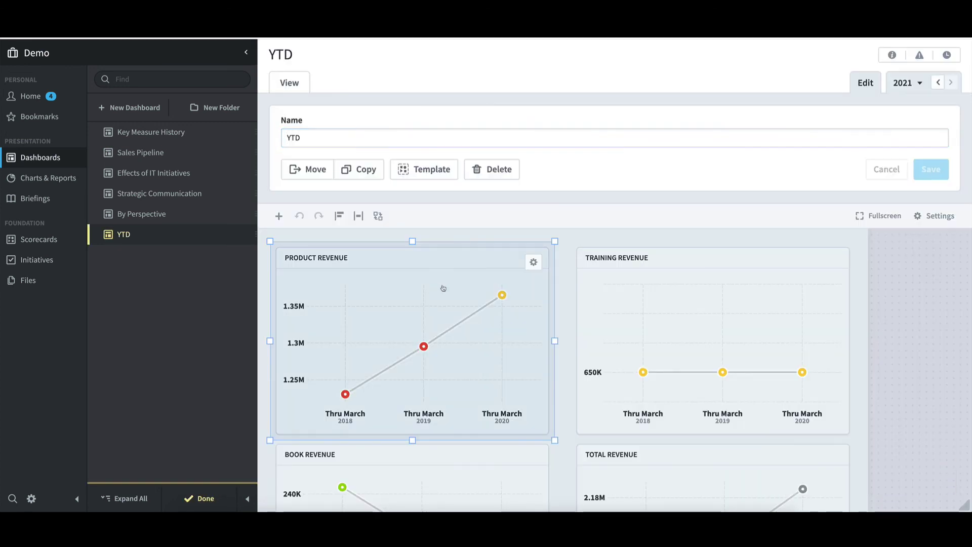
left_click(533, 263)
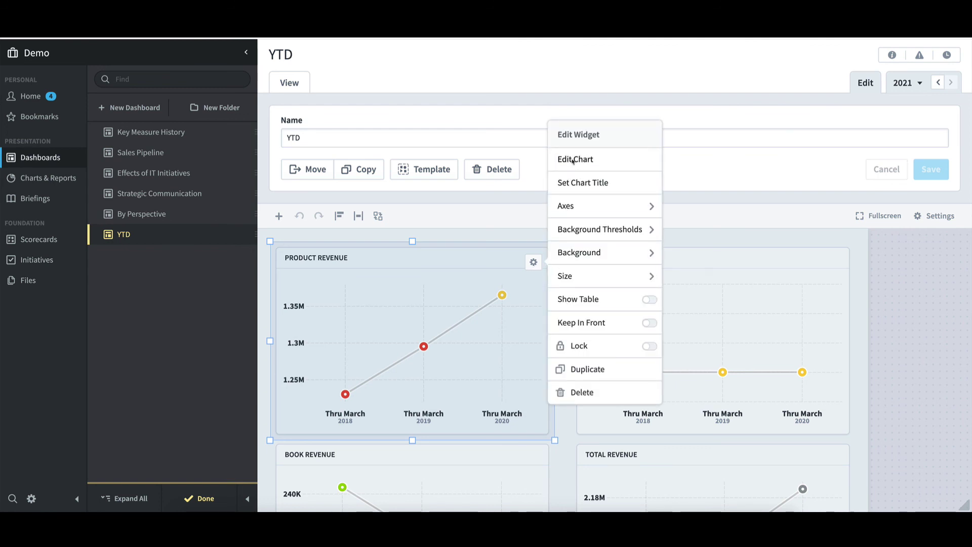
left_click(573, 160)
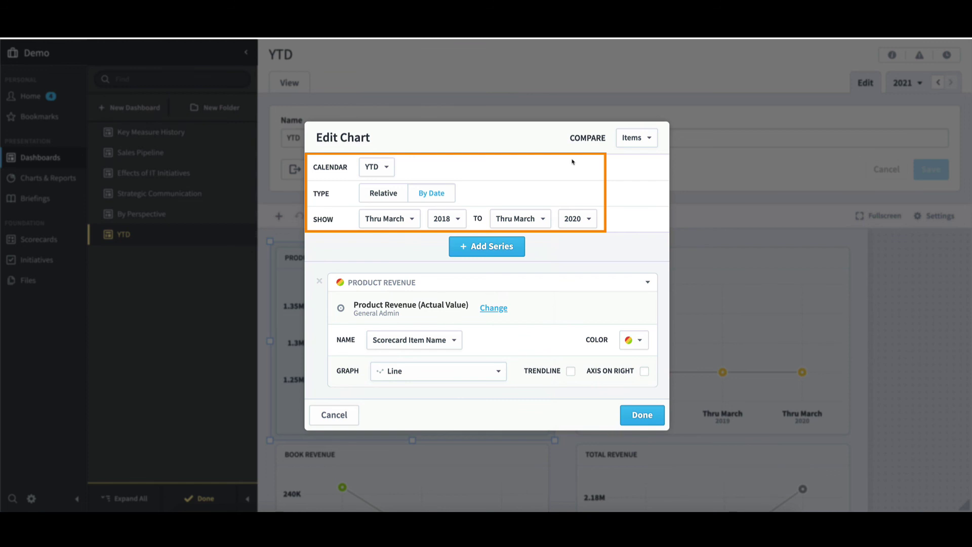
left_click(642, 415)
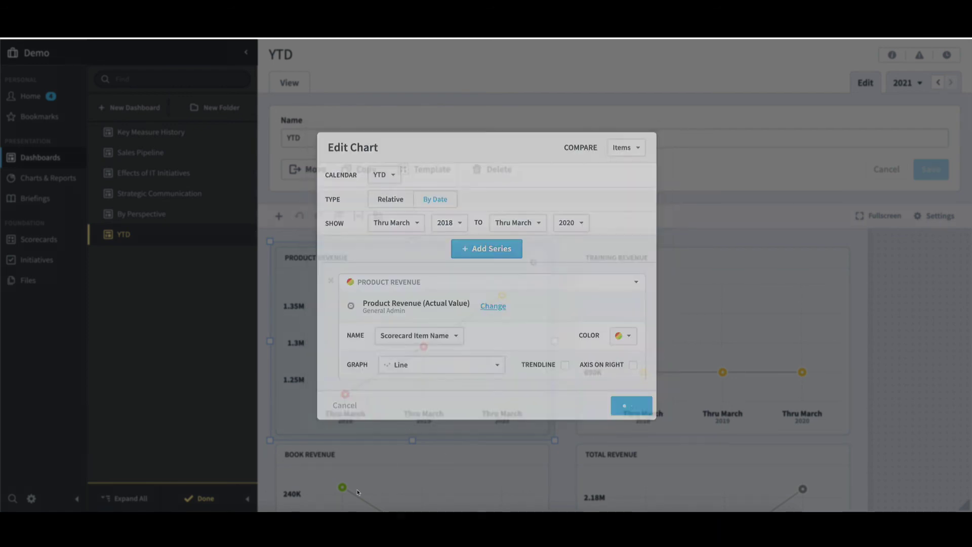